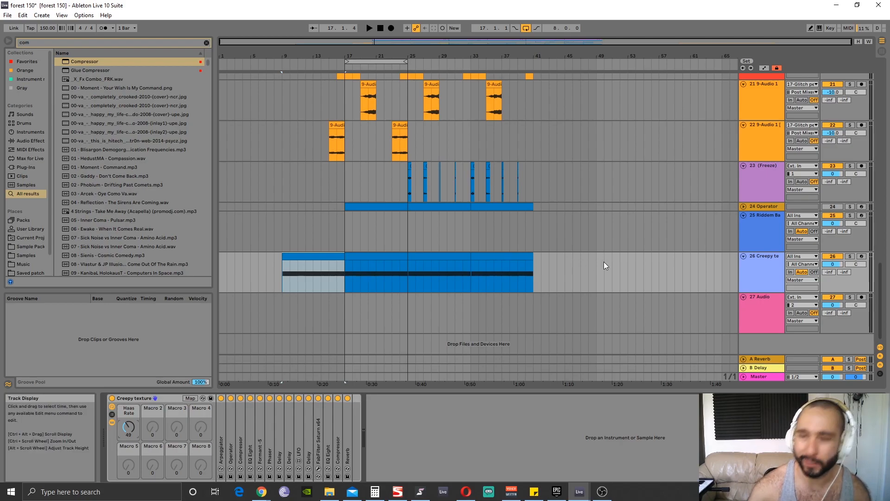
# Step: Solo the Creepy texture track, audition its clip from bar 17, and set the Haas Rate macro to 37
pyautogui.click(850, 256)
pyautogui.click(385, 256)
pyautogui.press('space')
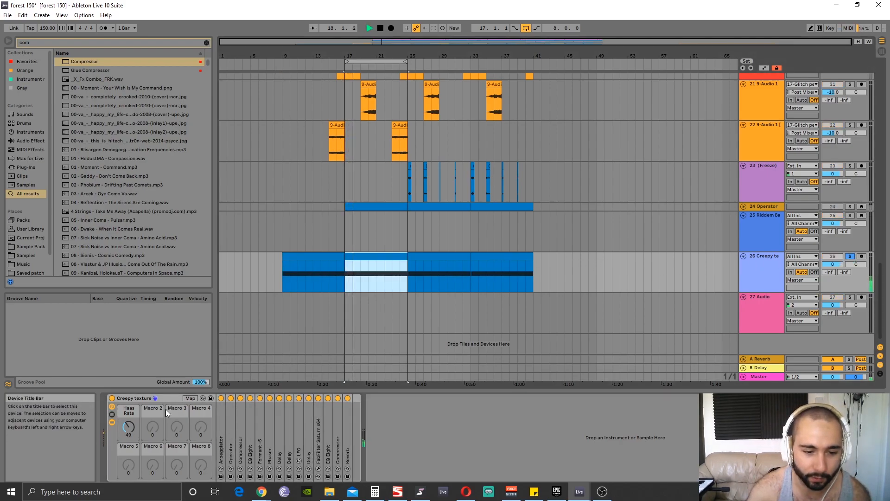
pyautogui.moveTo(129, 428); pyautogui.dragTo(130, 436)
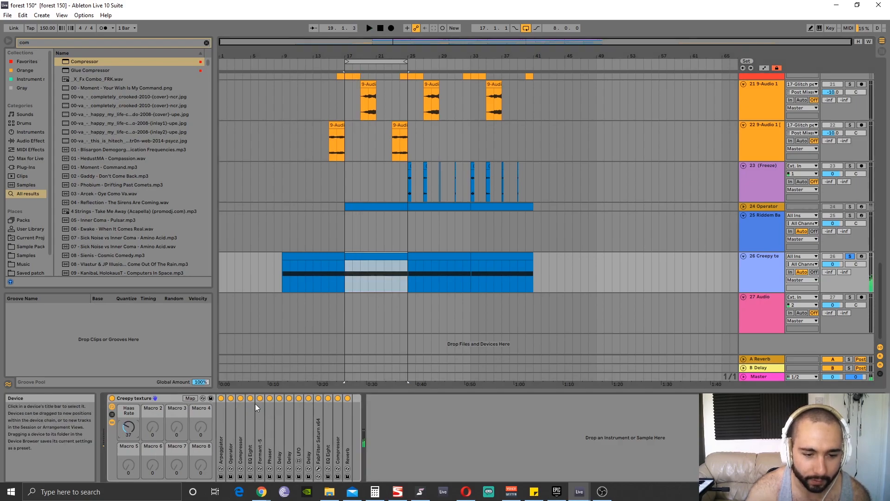
# Step: Map the Arpeggiator's Gate to Macro 2 of the Creepy texture rack and set it to 156 %
pyautogui.doubleClick(221, 436)
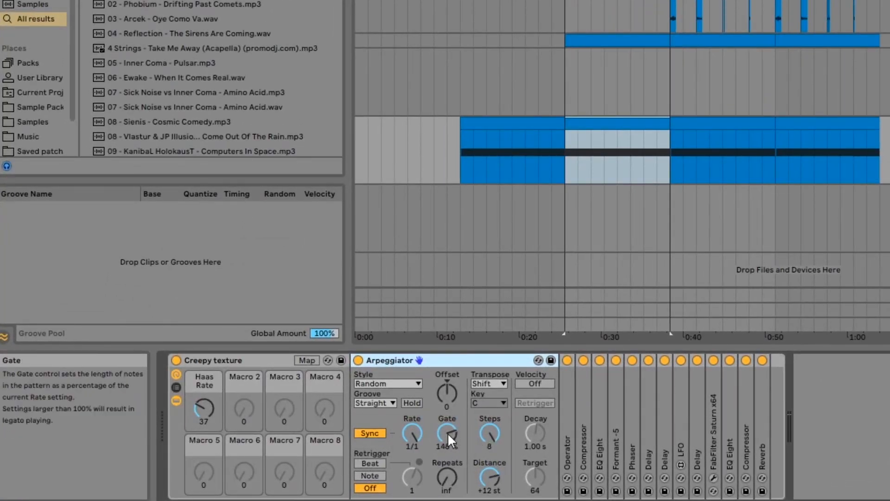
pyautogui.click(490, 430)
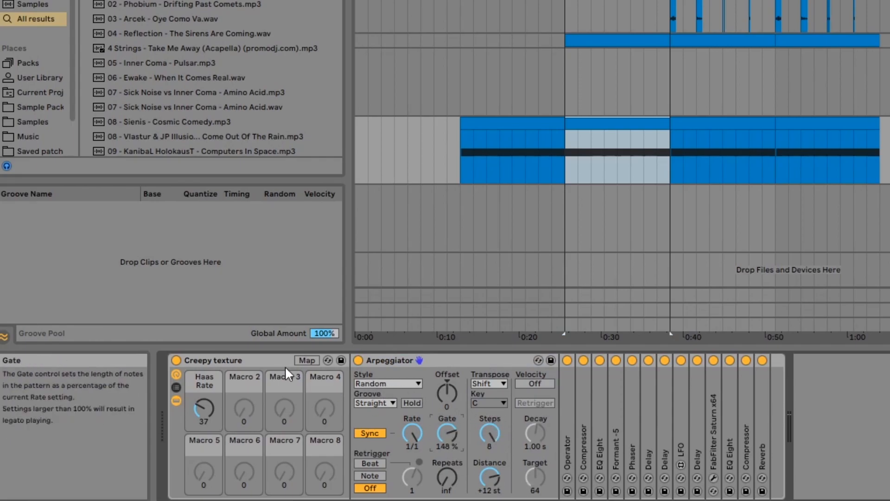
pyautogui.click(307, 361)
pyautogui.click(436, 423)
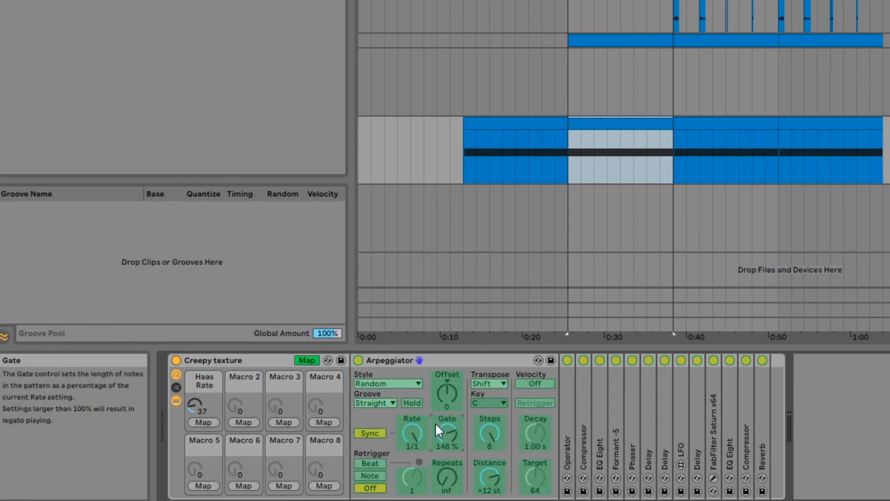
pyautogui.click(242, 422)
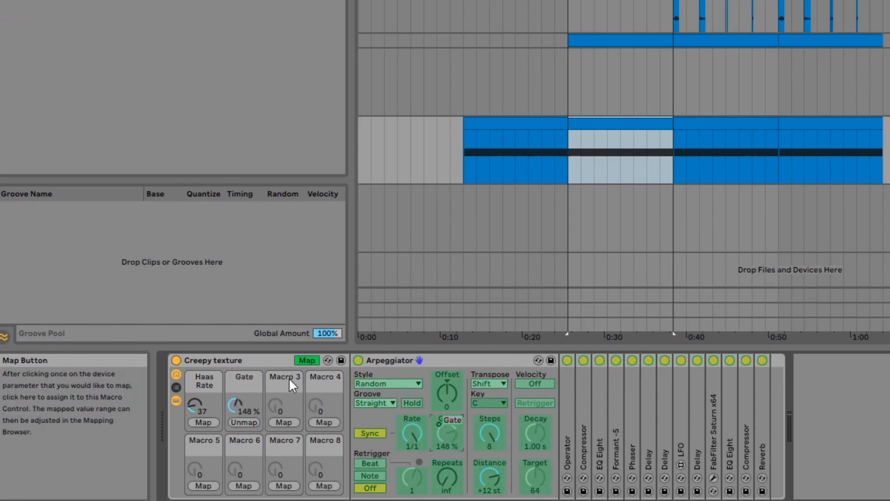
pyautogui.click(306, 360)
pyautogui.moveTo(249, 408)
pyautogui.mouseDown()
pyautogui.moveTo(248, 431)
pyautogui.moveTo(248, 405)
pyautogui.mouseUp()
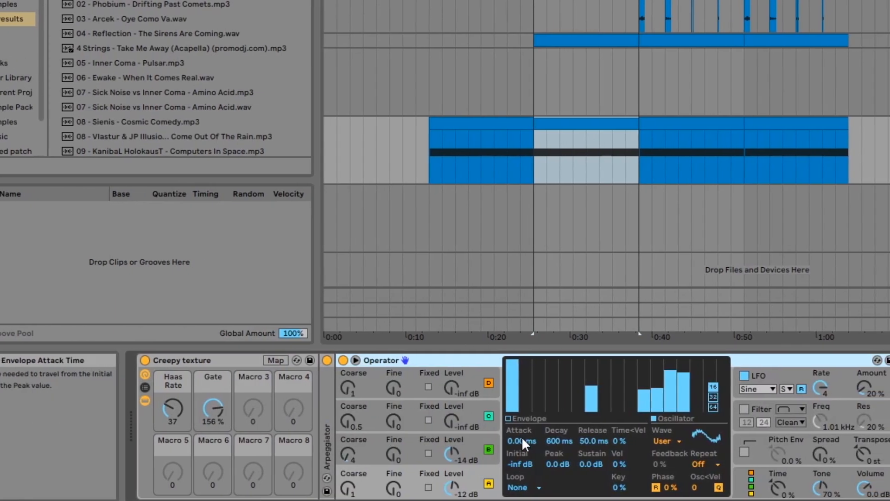
# Step: Examine Operator's oscillators A and B, their waveforms and envelopes, and the LFO and filter settings
pyautogui.click(404, 480)
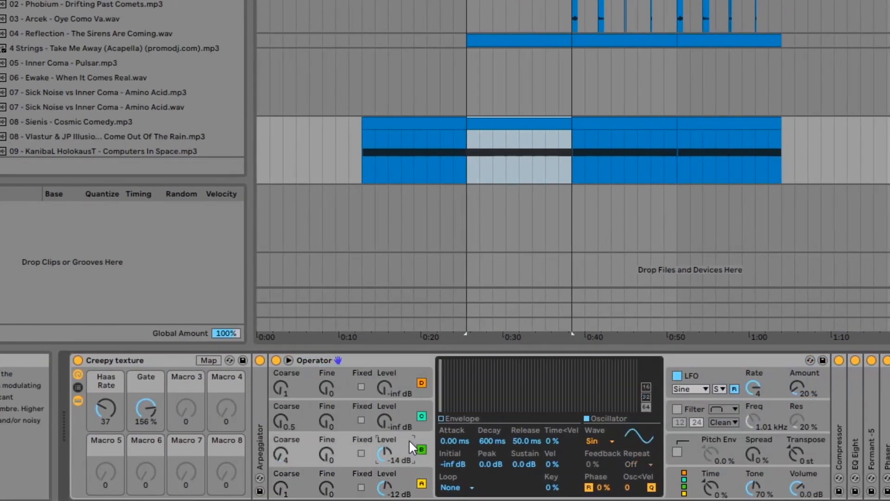
pyautogui.click(343, 483)
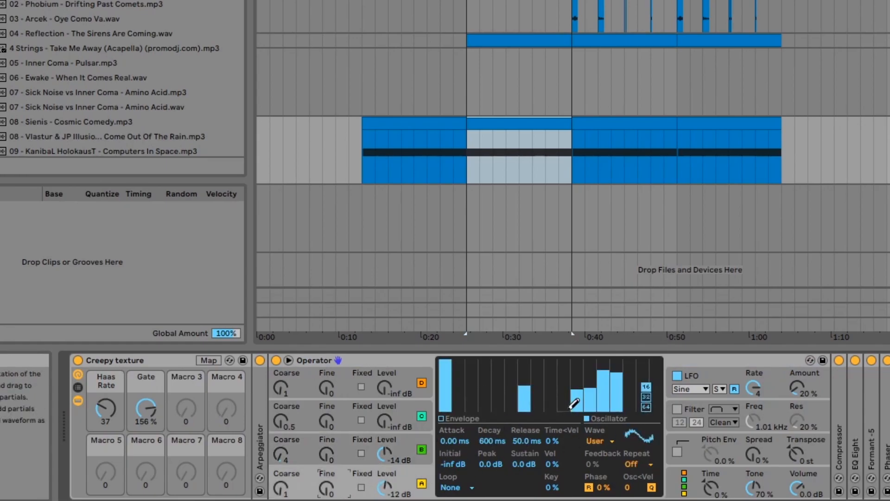
pyautogui.click(606, 440)
pyautogui.click(609, 430)
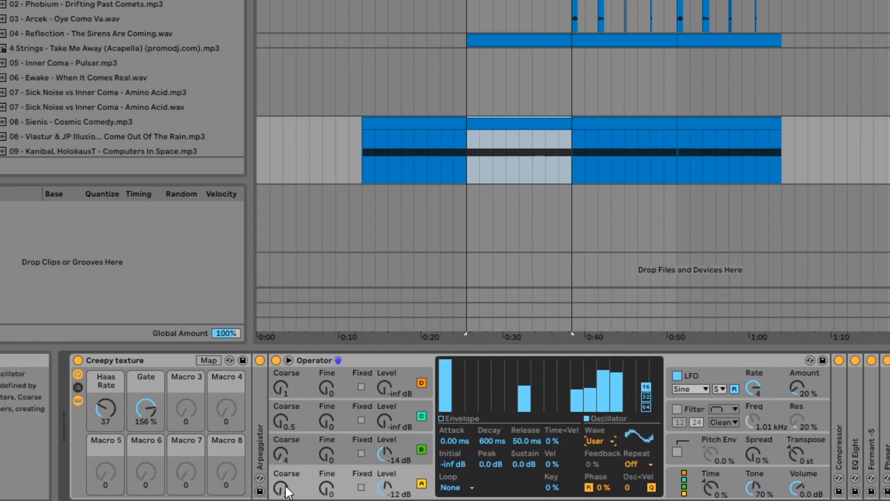
pyautogui.click(404, 441)
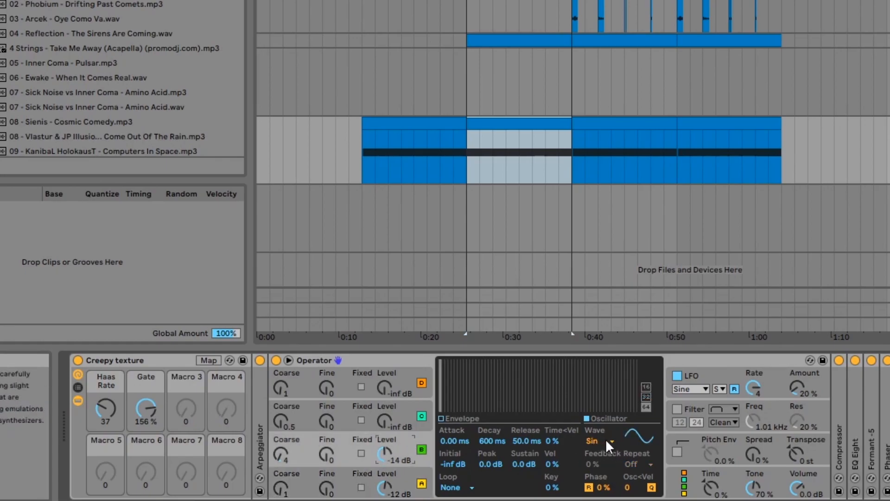
pyautogui.click(447, 416)
pyautogui.click(421, 457)
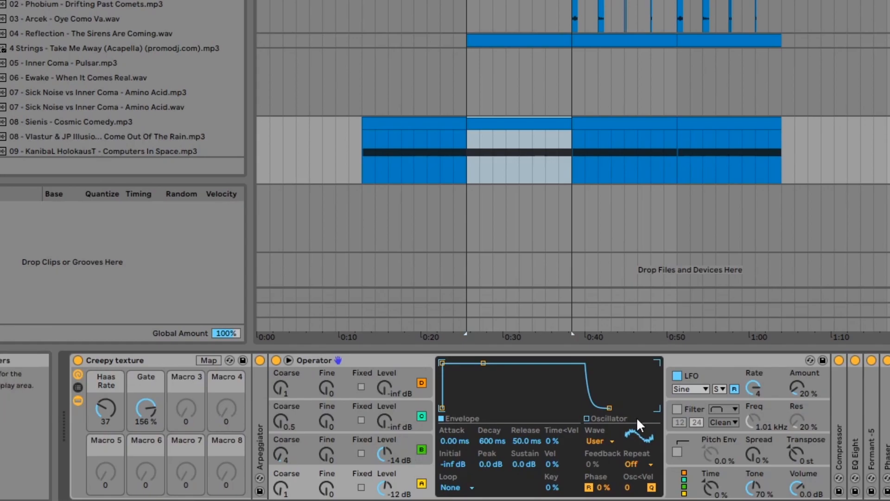
pyautogui.click(710, 380)
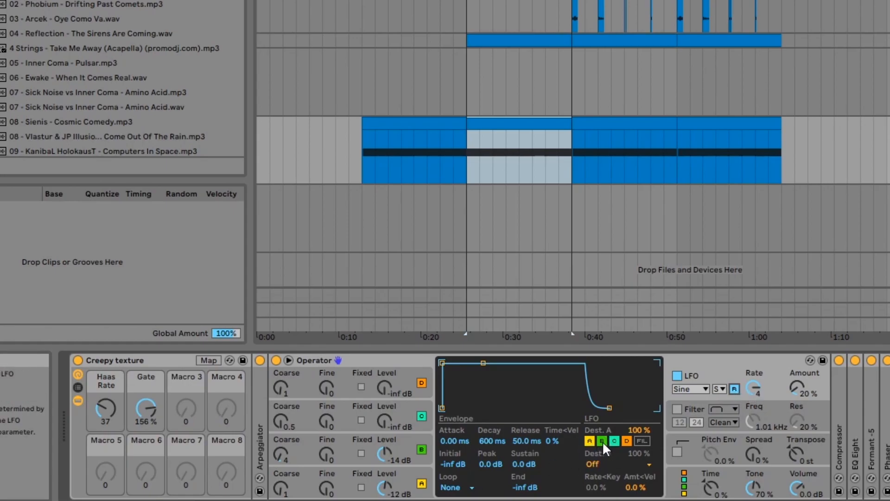
pyautogui.click(698, 407)
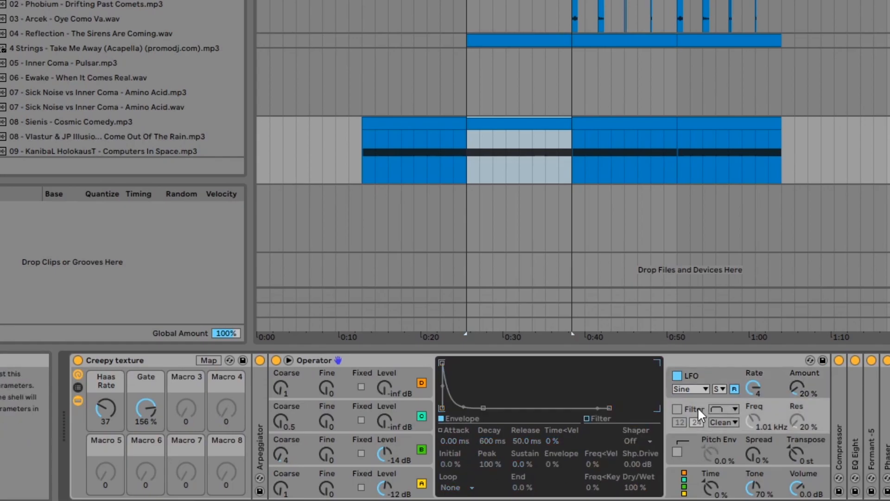
pyautogui.click(724, 370)
# Step: Bypass every audio effect after Operator, display Operator's algorithm section, and audition the dry sound
pyautogui.click(839, 361)
pyautogui.click(855, 361)
pyautogui.click(872, 361)
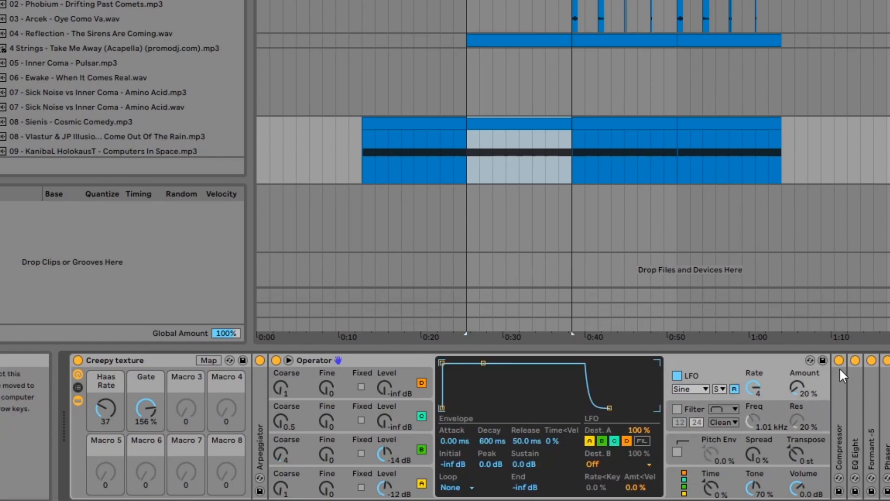
pyautogui.click(754, 376)
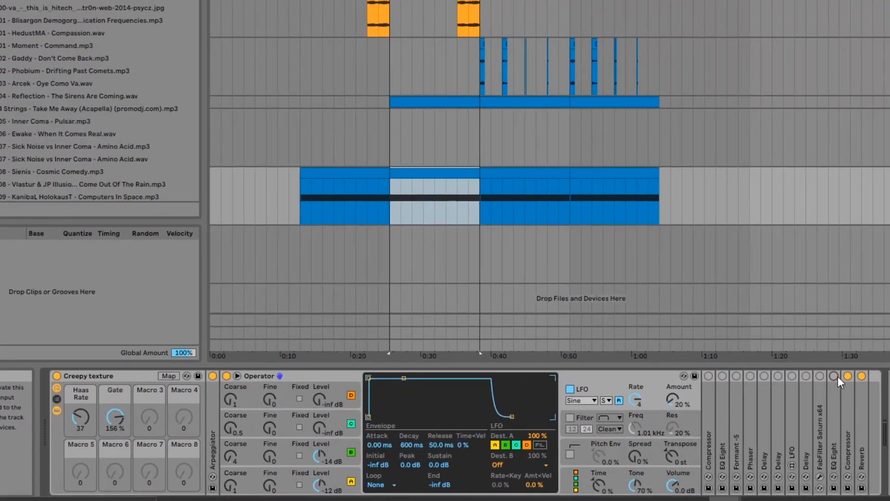
pyautogui.click(861, 377)
pyautogui.click(572, 474)
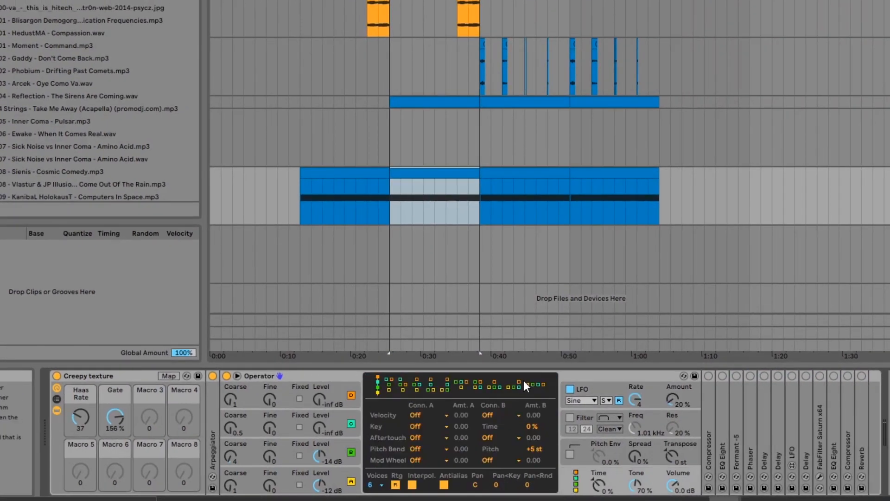
pyautogui.press('space')
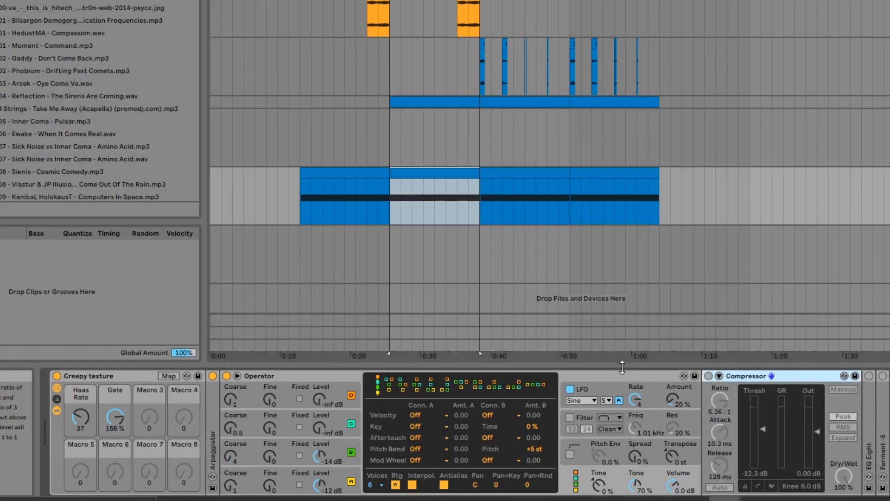
# Step: Re-enable the first Compressor and the EQ Eight following it, and audition the sound with the EQ spectrum visible
pyautogui.doubleClick(575, 377)
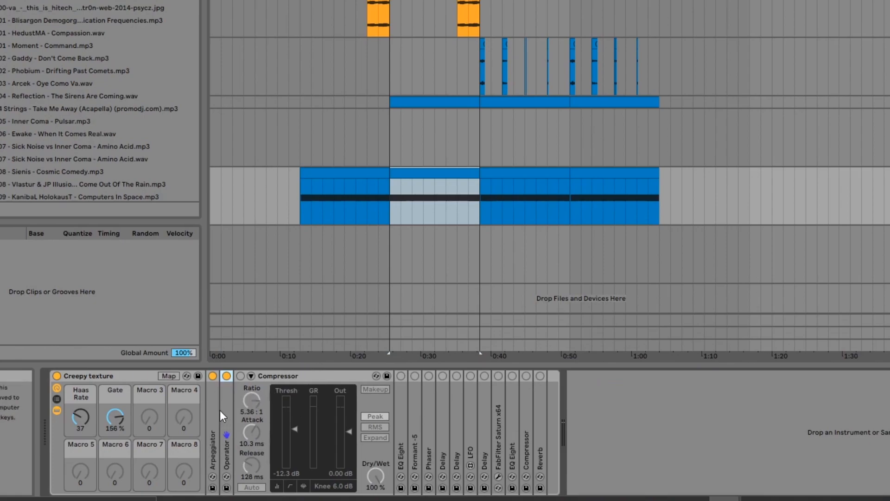
pyautogui.click(240, 376)
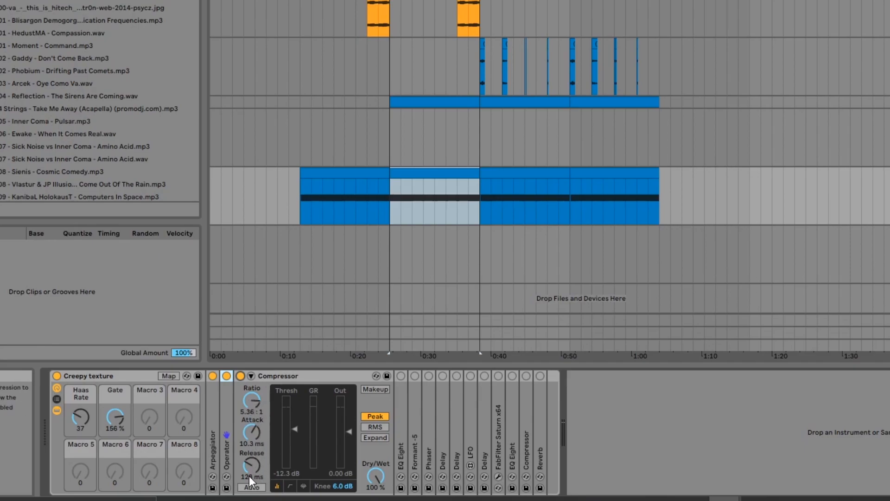
pyautogui.doubleClick(400, 405)
pyautogui.doubleClick(299, 376)
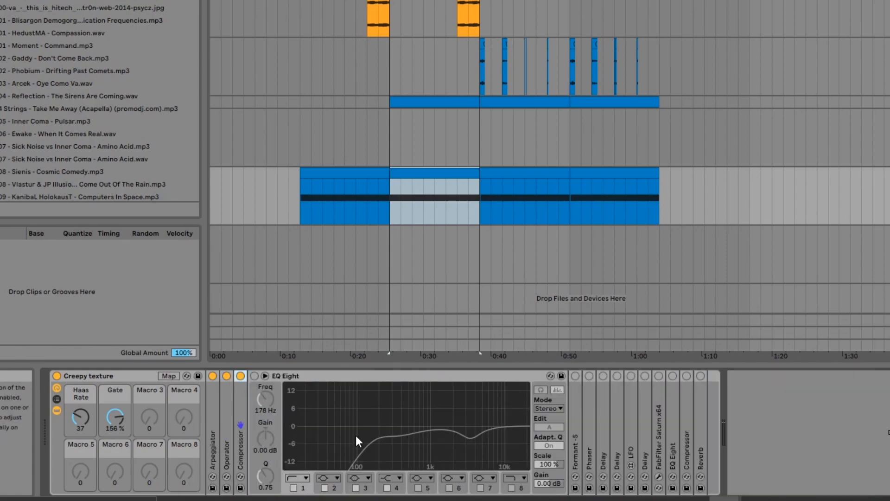
pyautogui.click(254, 375)
pyautogui.press('space')
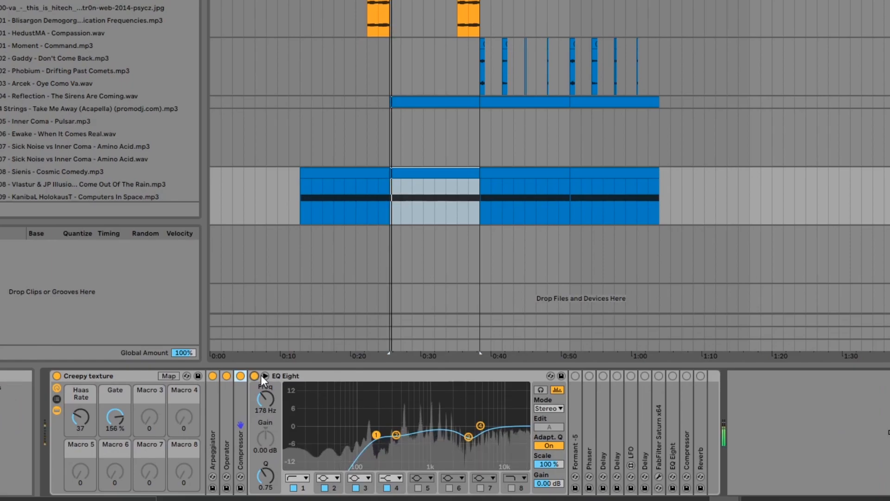
pyautogui.press('space')
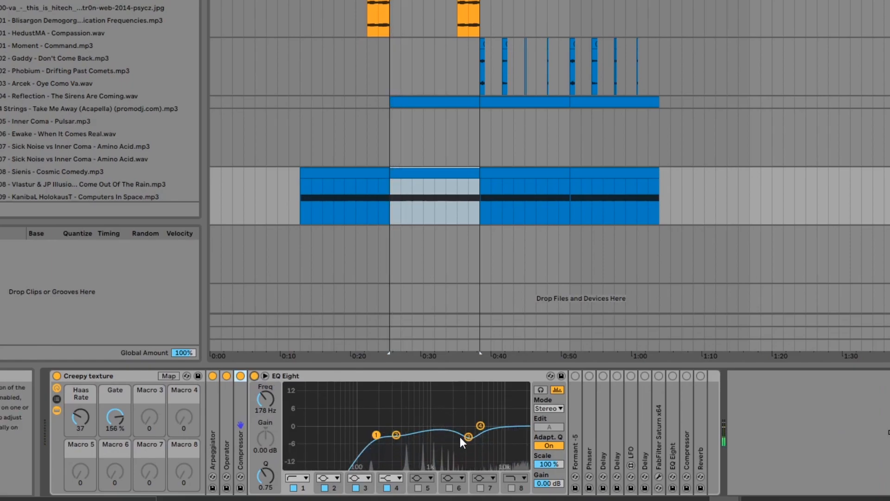
pyautogui.click(468, 437)
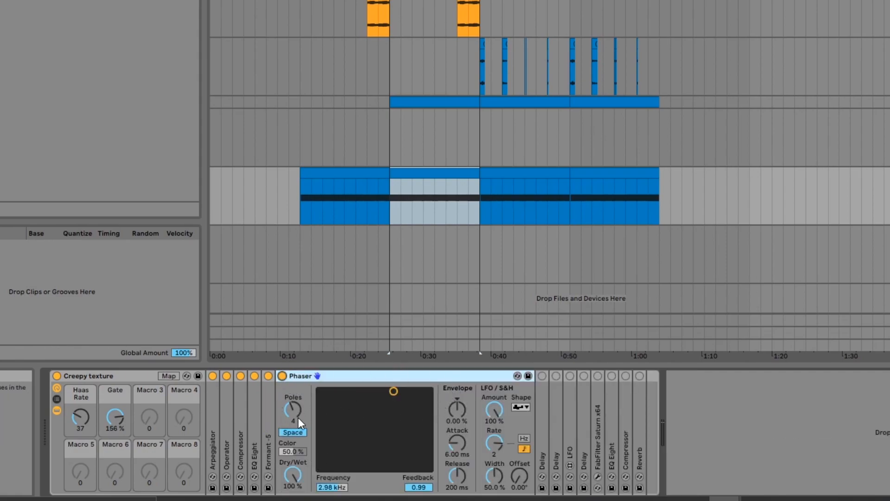
# Step: Check the Phaser's LFO shape options and collapse the device
pyautogui.click(521, 407)
pyautogui.click(516, 465)
pyautogui.click(519, 408)
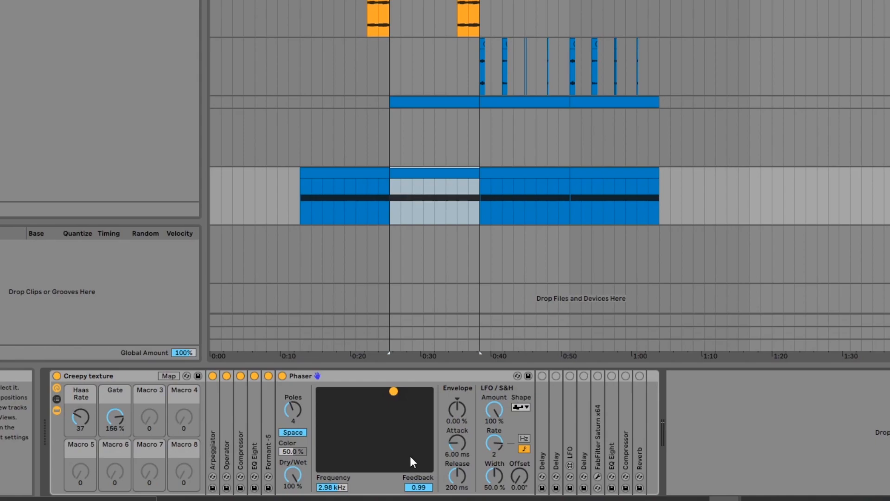
pyautogui.doubleClick(377, 376)
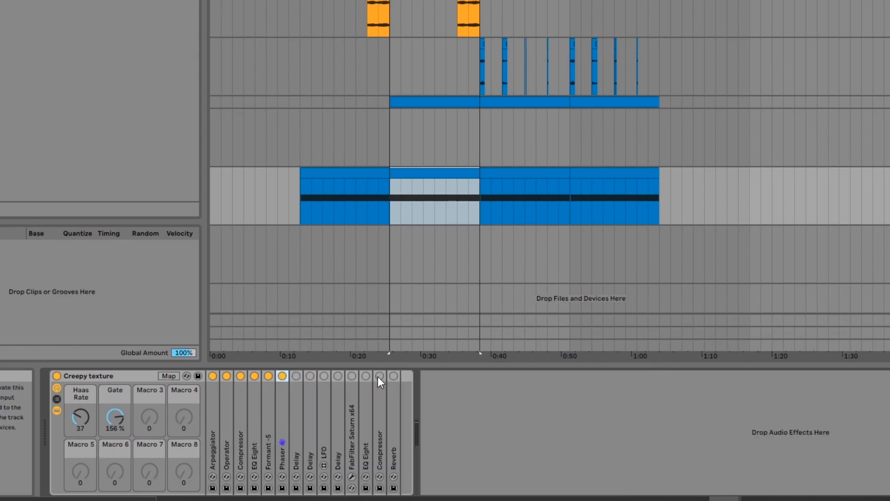
# Step: Re-enable the two Delay devices following the Phaser and set the Haas Rate macro to 48
pyautogui.doubleClick(299, 397)
pyautogui.click(296, 375)
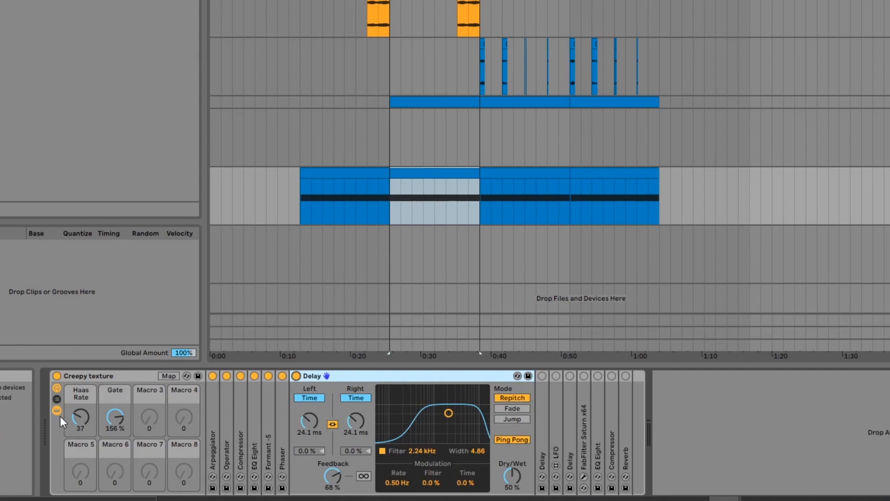
pyautogui.click(81, 418)
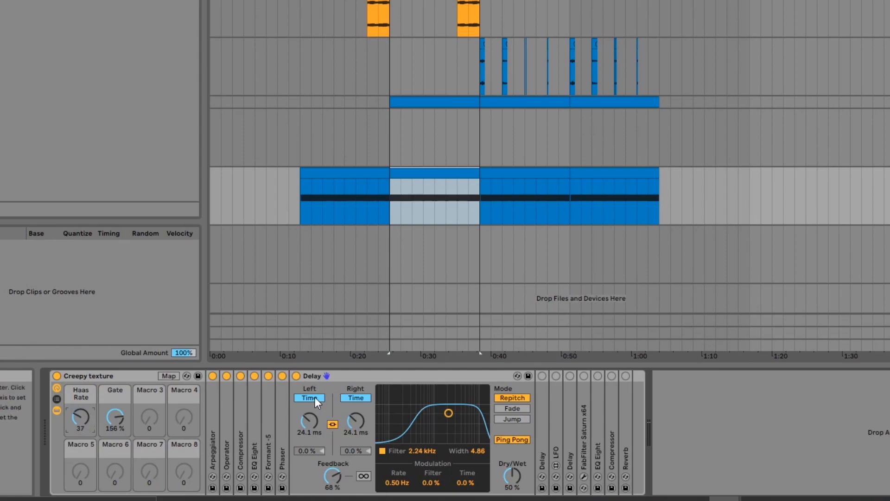
pyautogui.doubleClick(343, 378)
pyautogui.doubleClick(310, 405)
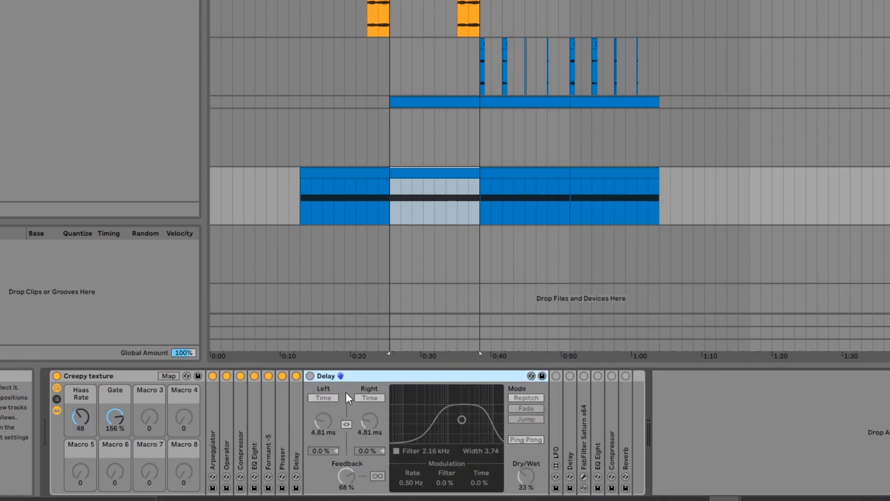
pyautogui.click(310, 376)
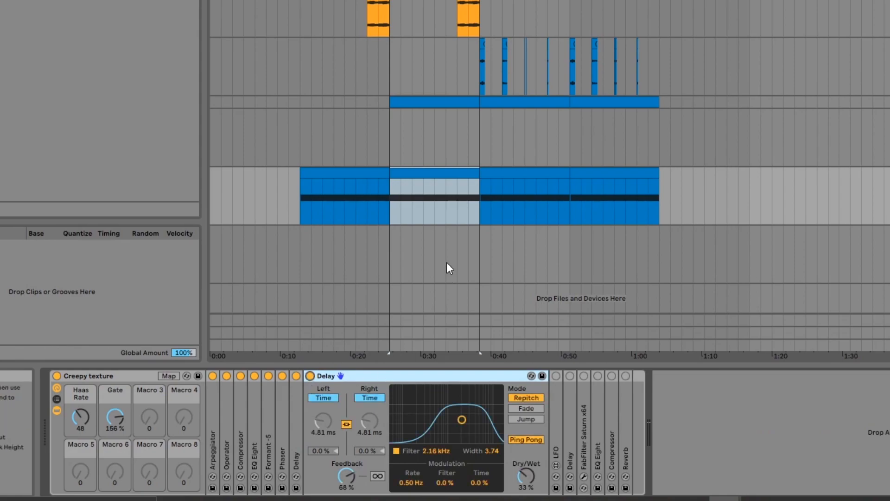
# Step: Re-enable the LFO that modulates the second Delay's time and set the Haas Rate macro to 42
pyautogui.doubleClick(555, 411)
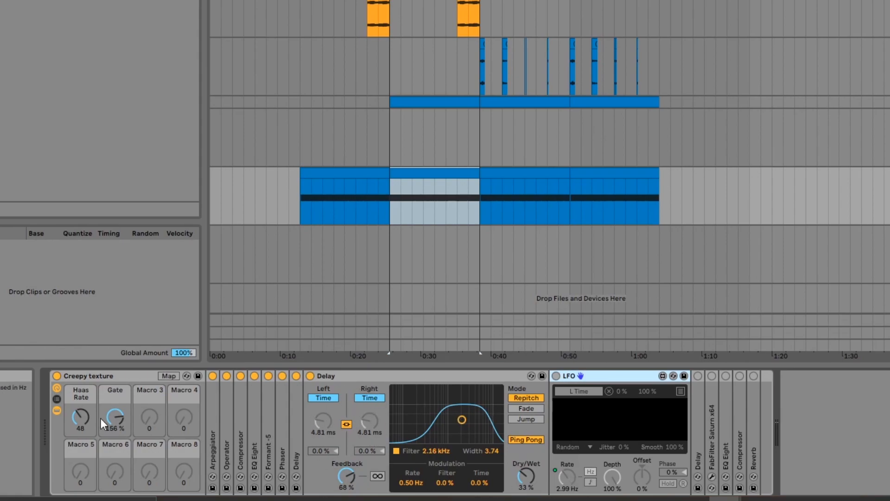
pyautogui.moveTo(81, 417); pyautogui.dragTo(81, 399)
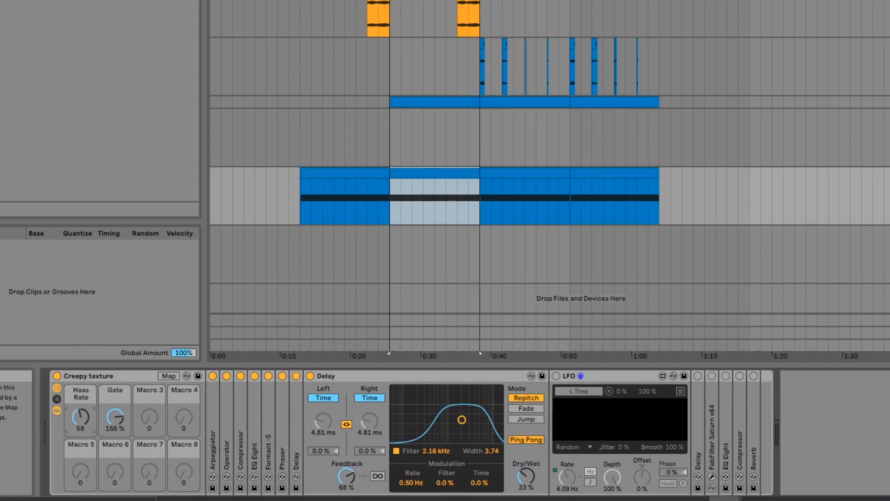
pyautogui.click(556, 376)
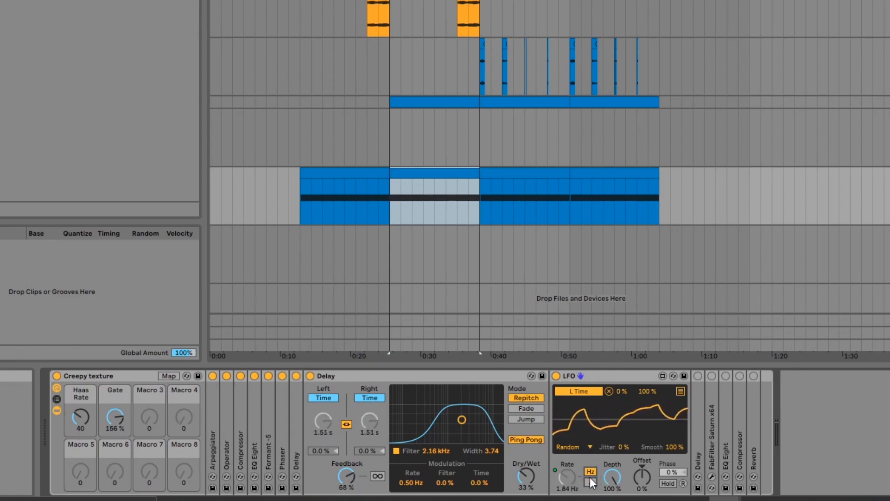
pyautogui.moveTo(84, 419); pyautogui.dragTo(86, 416)
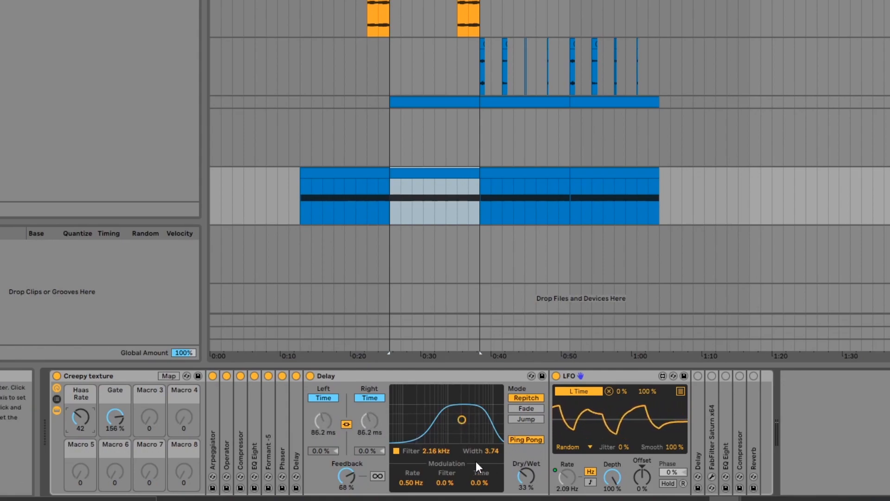
# Step: Collapse the second Delay and the LFO, and re-enable the third Delay following them
pyautogui.doubleClick(460, 375)
pyautogui.doubleClick(367, 378)
pyautogui.doubleClick(341, 415)
pyautogui.click(341, 375)
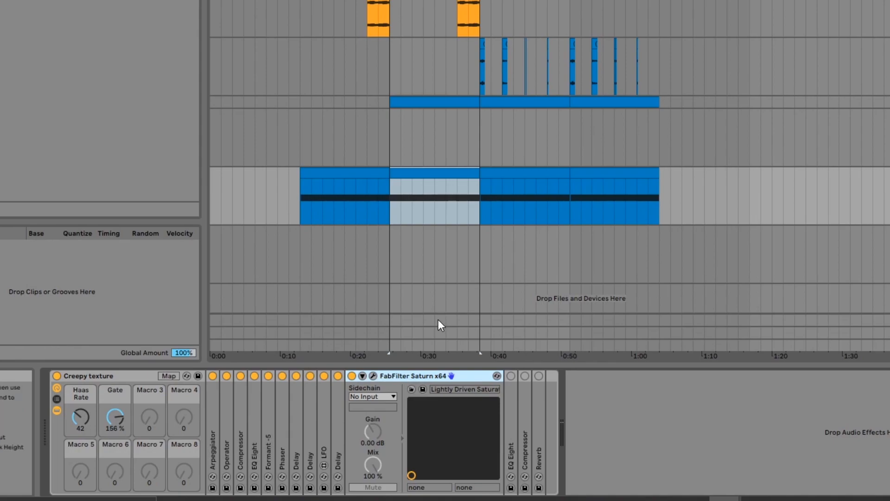
# Step: Collapse FabFilter Saturn, unfold and re-enable the EQ Eight following it, and play the looped section
pyautogui.doubleClick(419, 377)
pyautogui.doubleClick(366, 394)
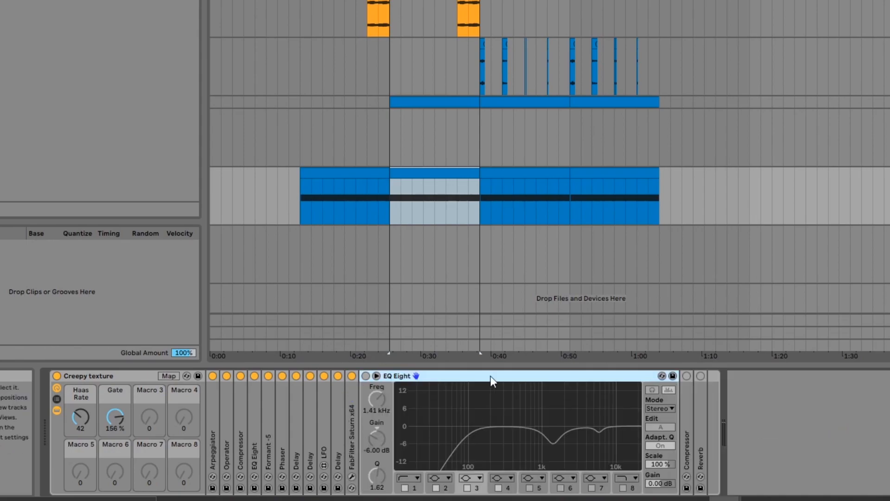
pyautogui.click(366, 376)
pyautogui.press('space')
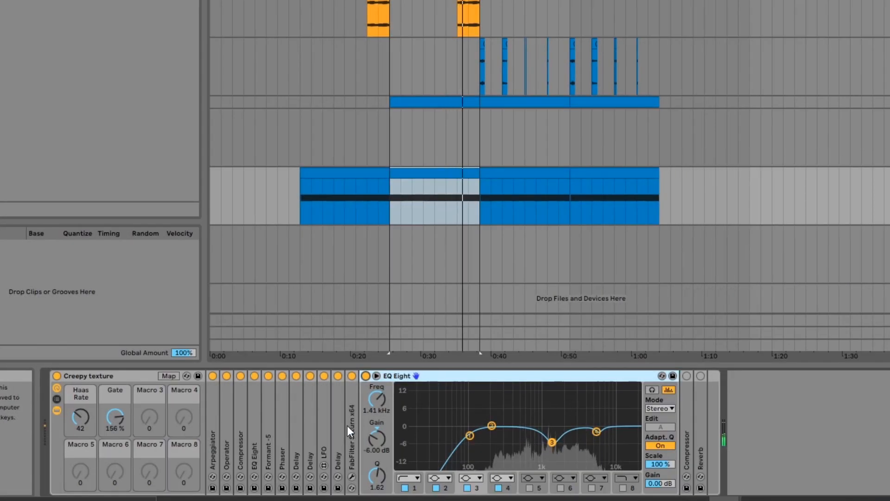
# Step: Collapse the EQ Eight, unfold and re-enable the Compressor and Reverb after it in turn, and collapse both
pyautogui.doubleClick(414, 377)
pyautogui.doubleClick(380, 401)
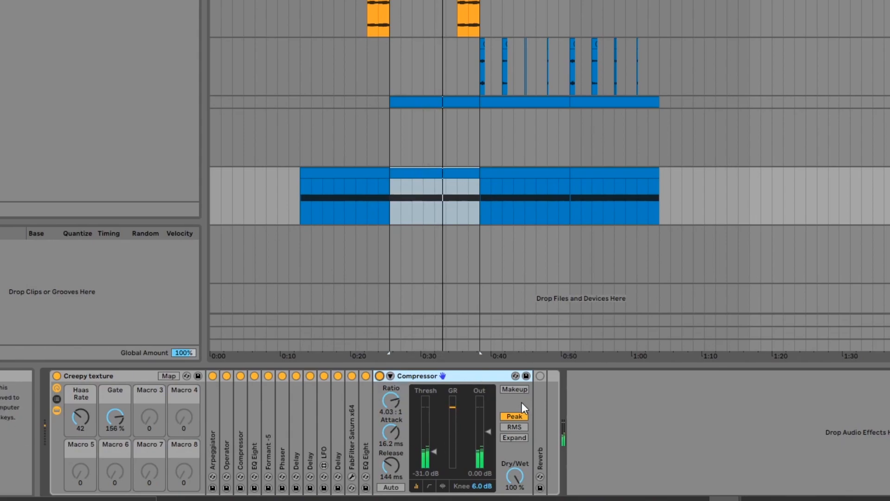
pyautogui.doubleClick(541, 414)
pyautogui.doubleClick(444, 375)
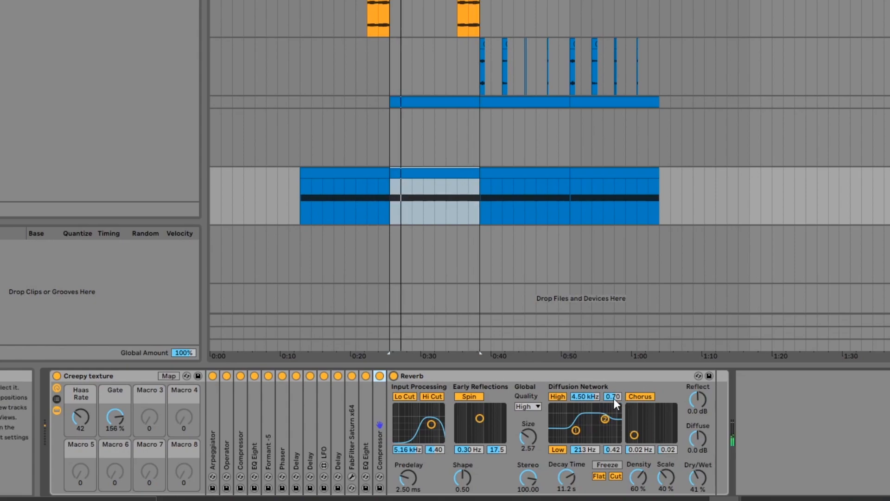
pyautogui.doubleClick(533, 377)
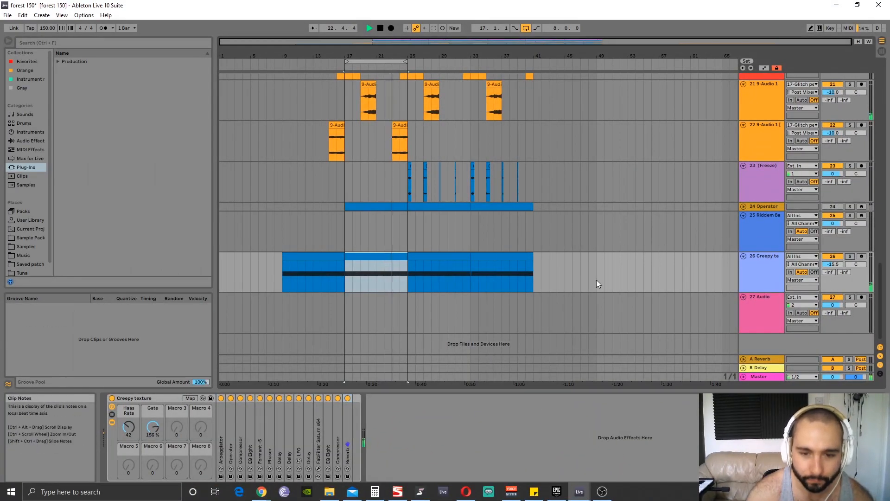
# Step: While the loop plays, set the Haas Rate macro to 52, Gate to 114 %, and the Creepy texture track's volume to -10.3 dB
pyautogui.moveTo(129, 427); pyautogui.dragTo(129, 408)
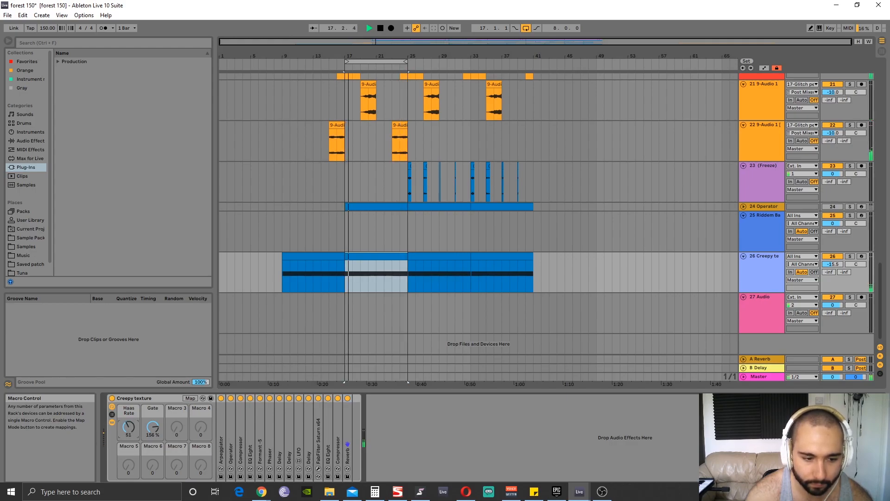
pyautogui.moveTo(152, 427); pyautogui.dragTo(153, 420)
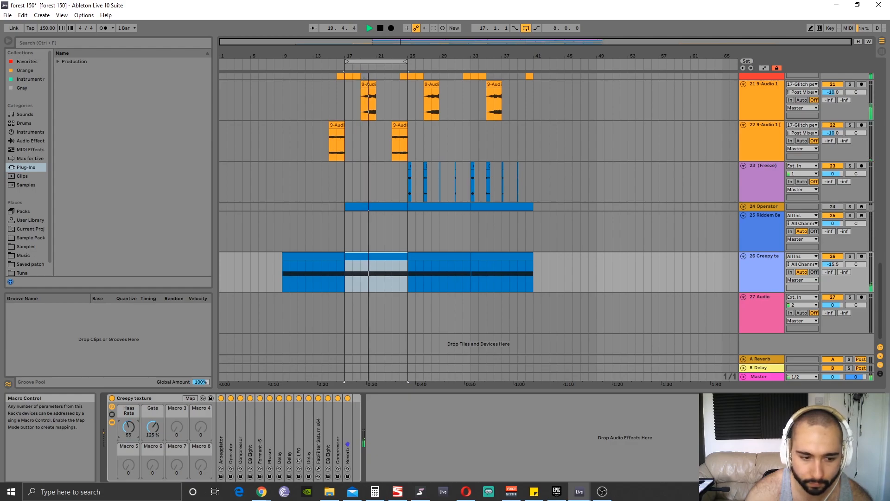
pyautogui.moveTo(834, 264); pyautogui.dragTo(834, 258)
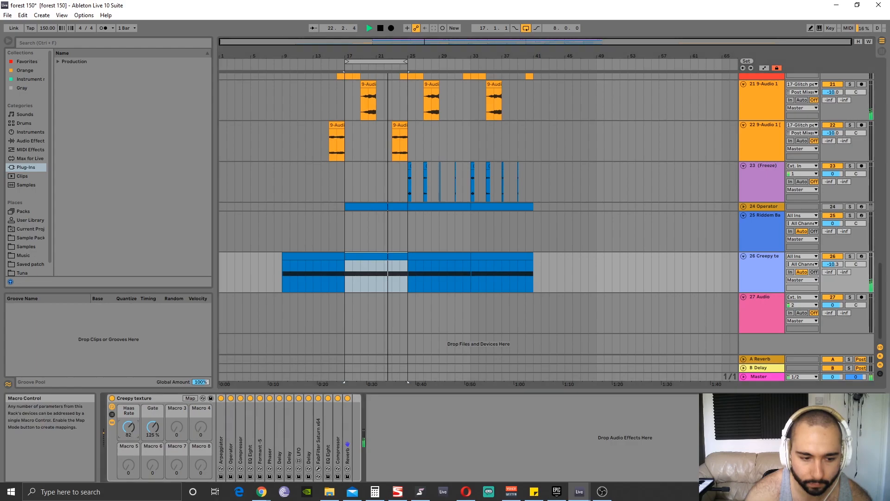
pyautogui.moveTo(152, 427); pyautogui.dragTo(153, 421)
pyautogui.scroll(2, 555, 257)
pyautogui.scroll(-2, 555, 257)
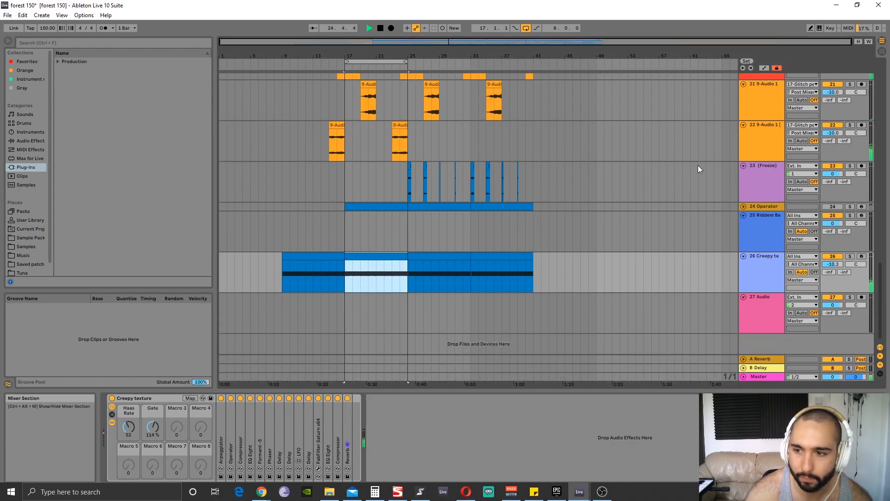
# Step: Raise the Creepy texture track's volume to -7.3 dB and set the Haas Rate macro to 55
pyautogui.scroll(2, 691, 185)
pyautogui.moveTo(834, 301); pyautogui.dragTo(833, 288)
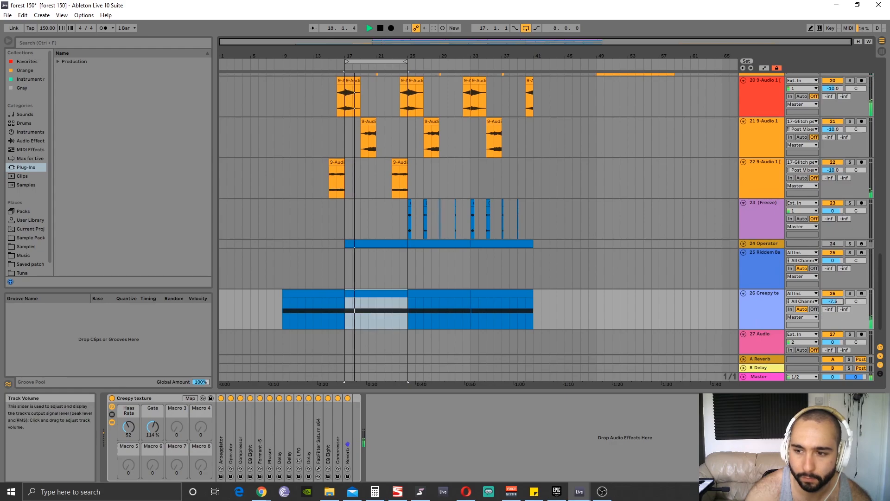
pyautogui.moveTo(128, 427)
pyautogui.mouseDown()
pyautogui.moveTo(128, 407)
pyautogui.moveTo(128, 426)
pyautogui.mouseUp()
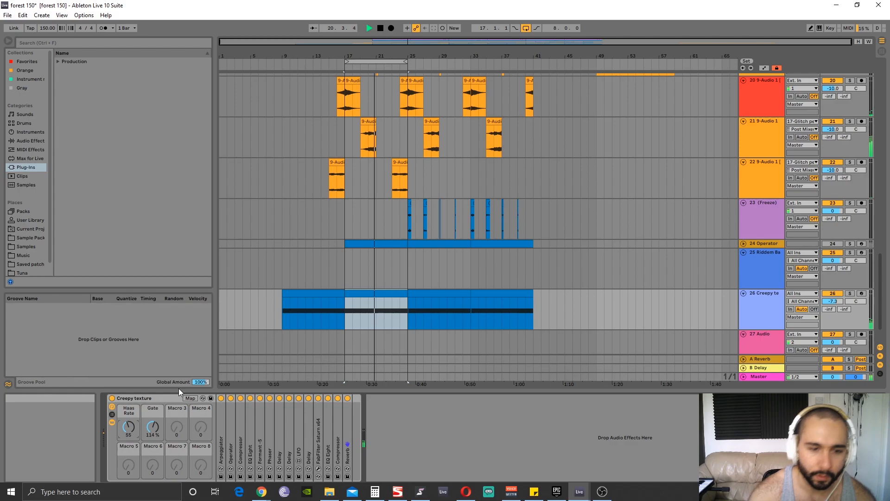